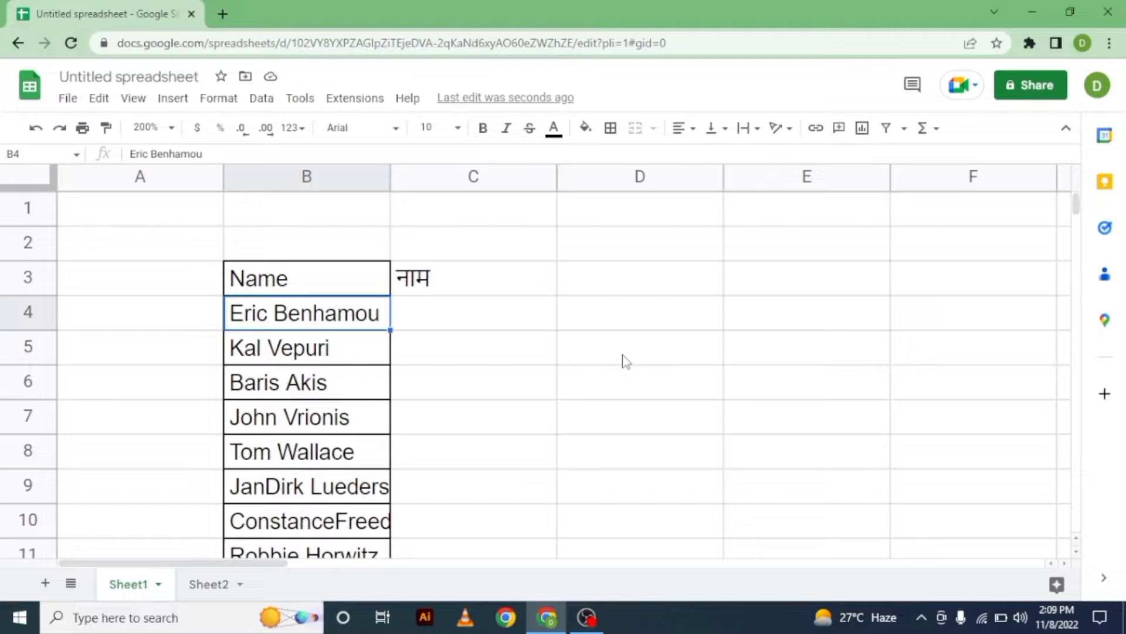
Fill the English-to-Hindi translation formula in C3 down through C10 on Sheet1
key(Right)
key(Left)
key(Up)
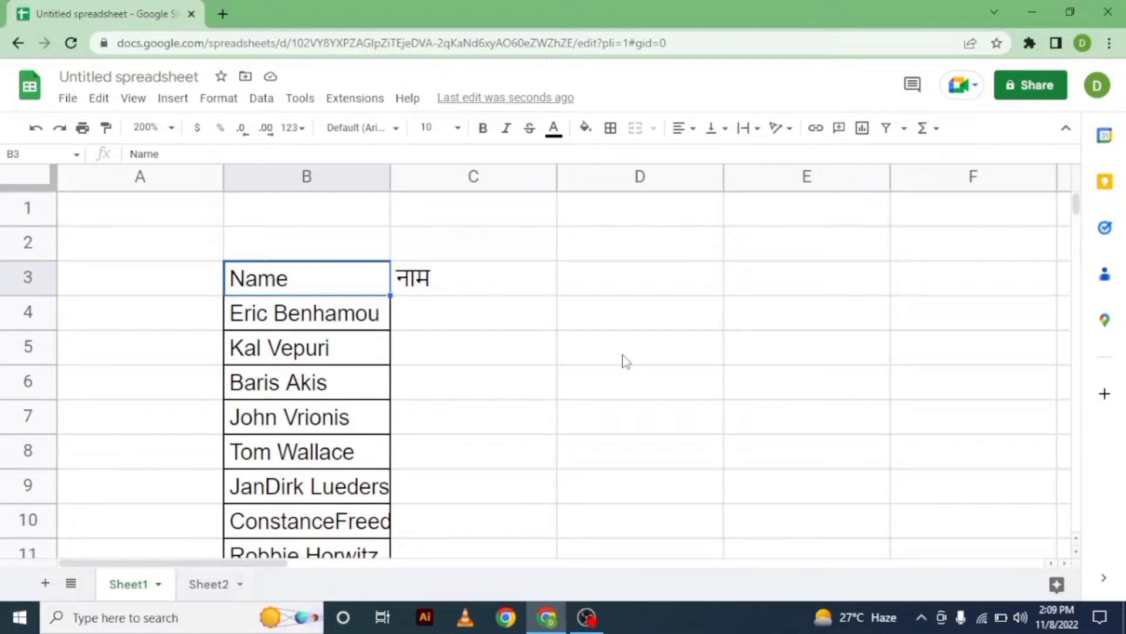
key(Right)
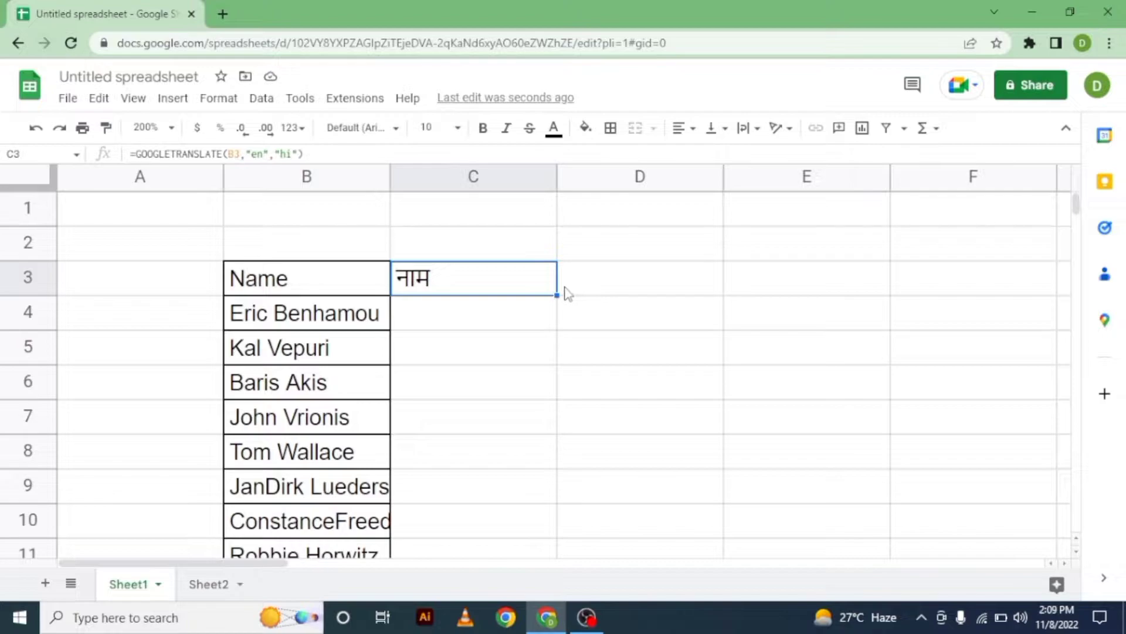
drag(556, 294, 544, 524)
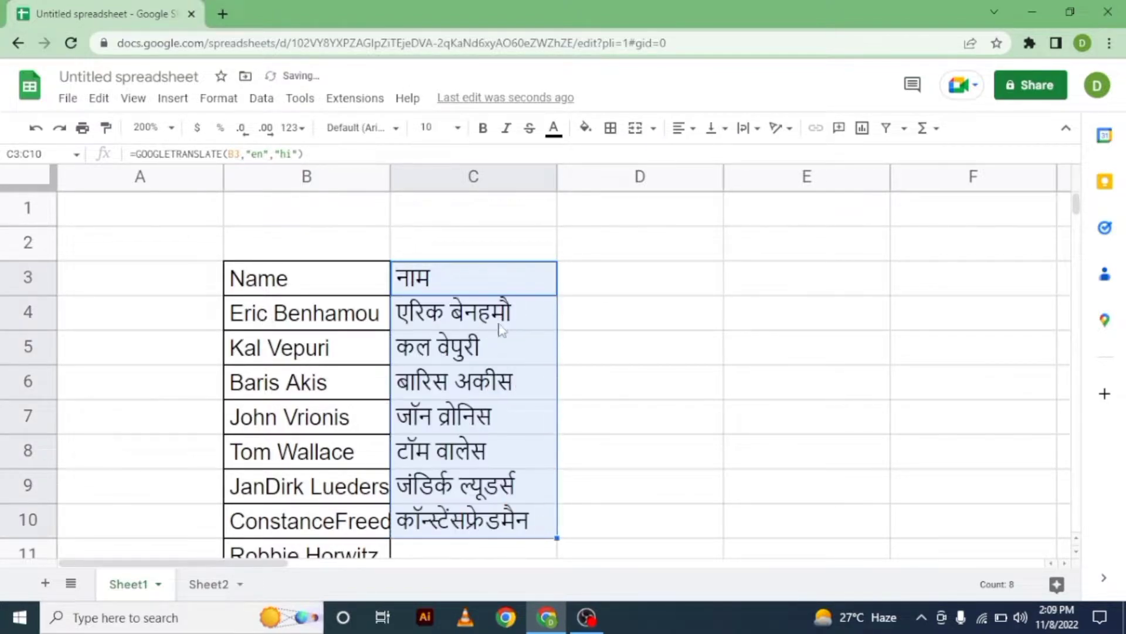
click(590, 327)
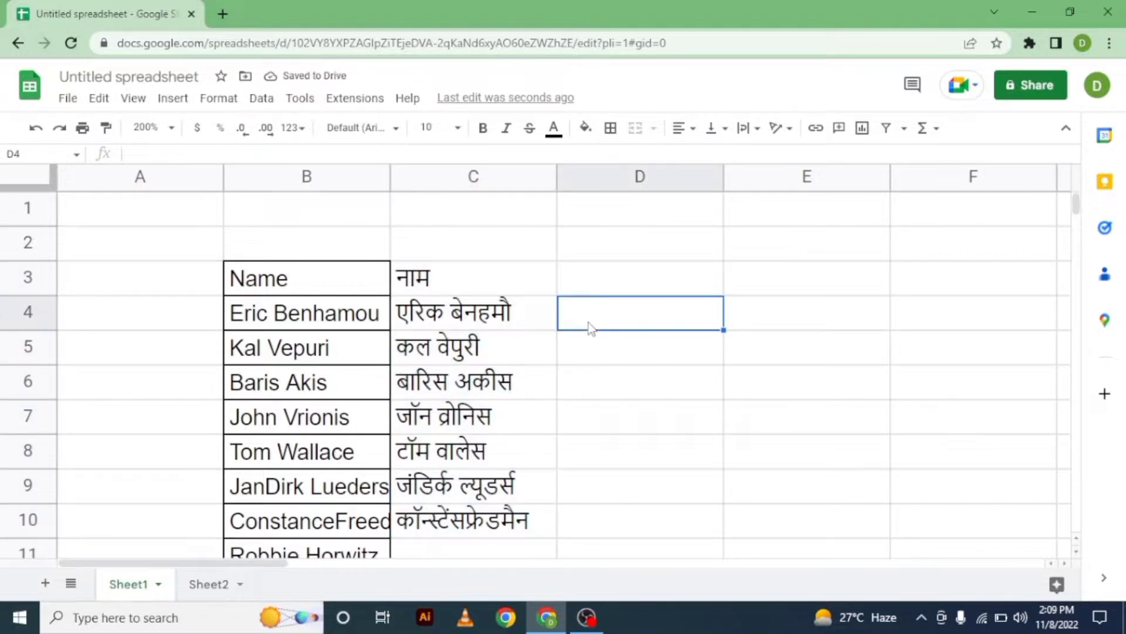
key(Left)
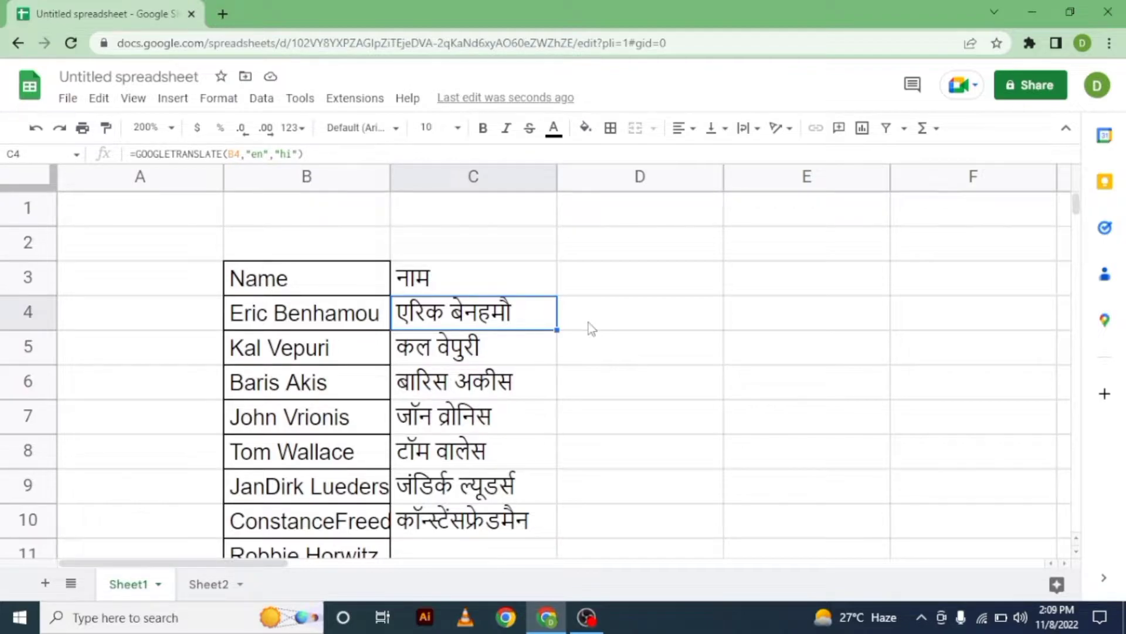
key(Up)
key(Down)
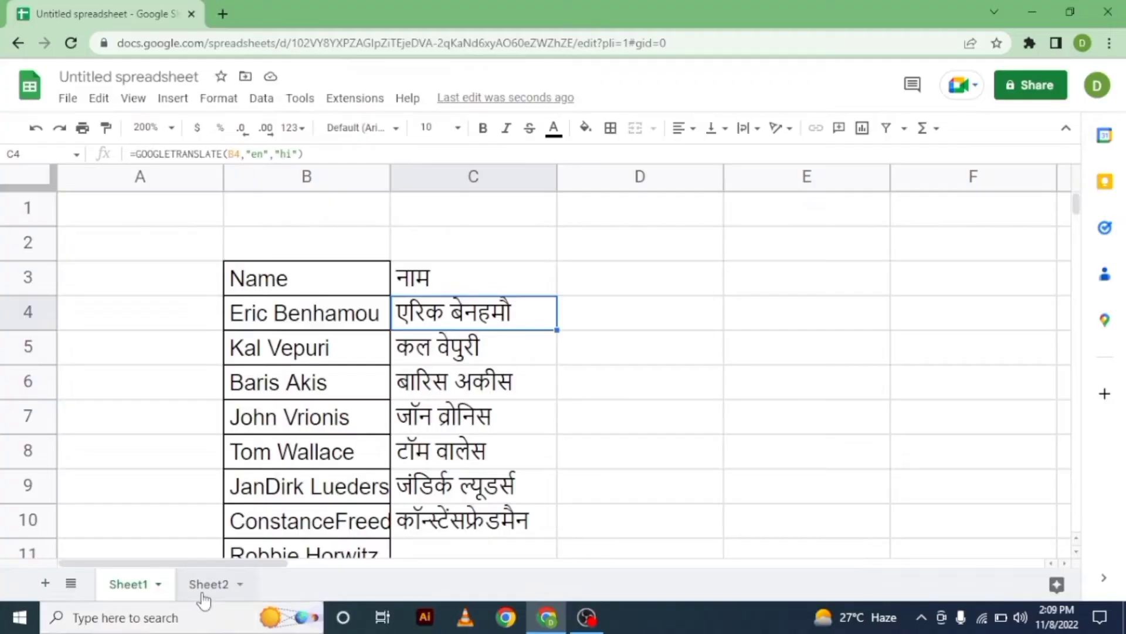
Switch to Sheet2 and start a GOOGLETRANSLATE formula in cell C2, beside the Name header
click(206, 583)
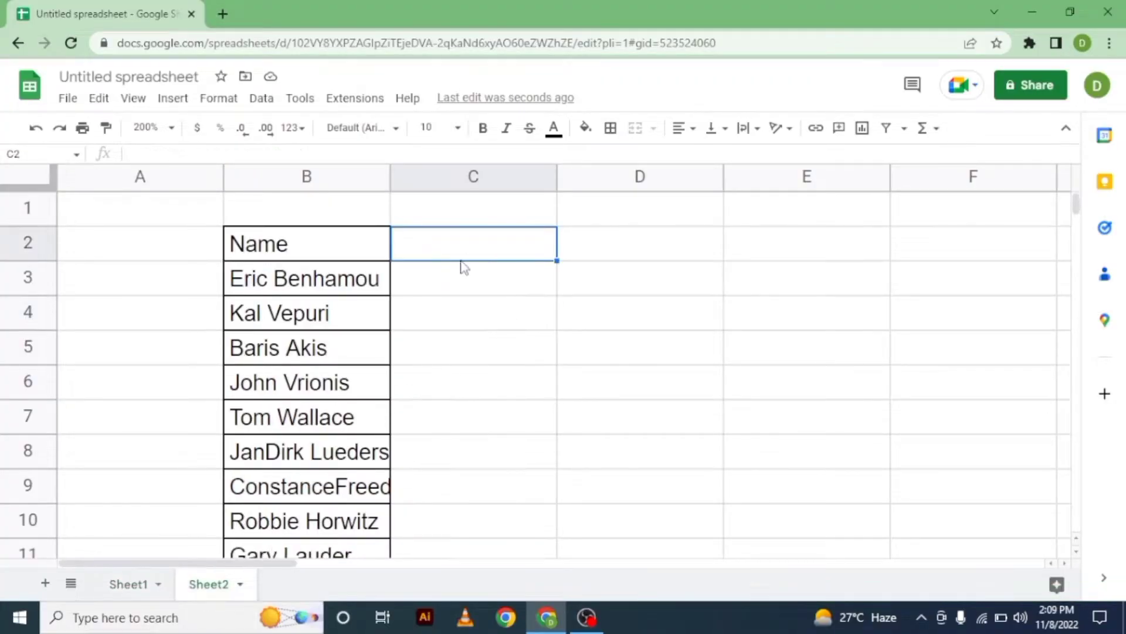
click(459, 276)
key(Left)
key(Right)
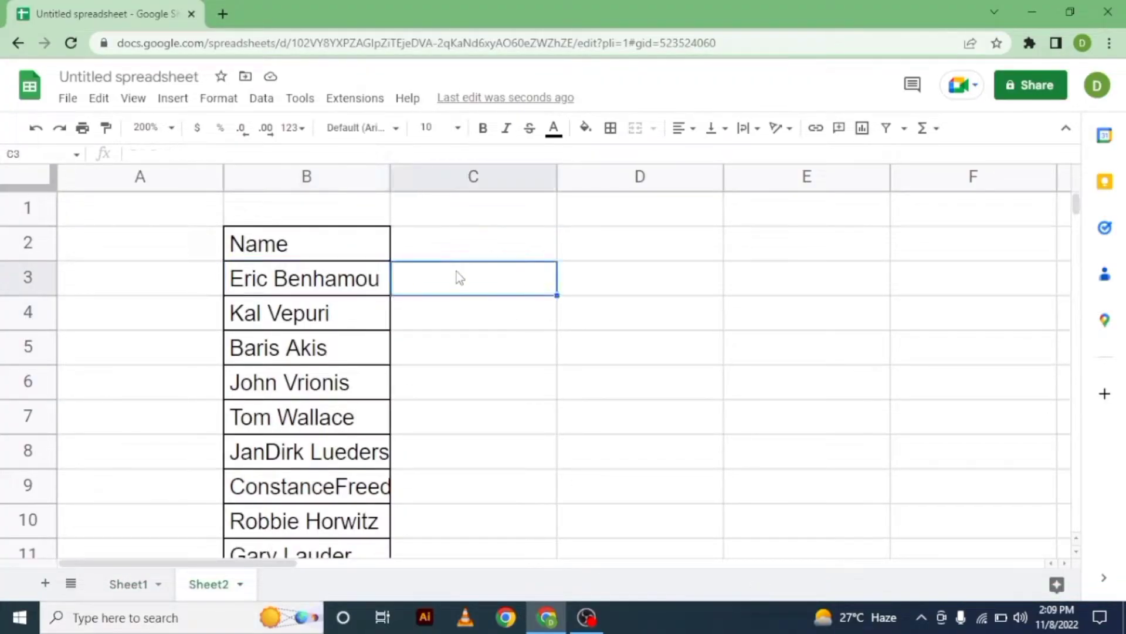
key(Up)
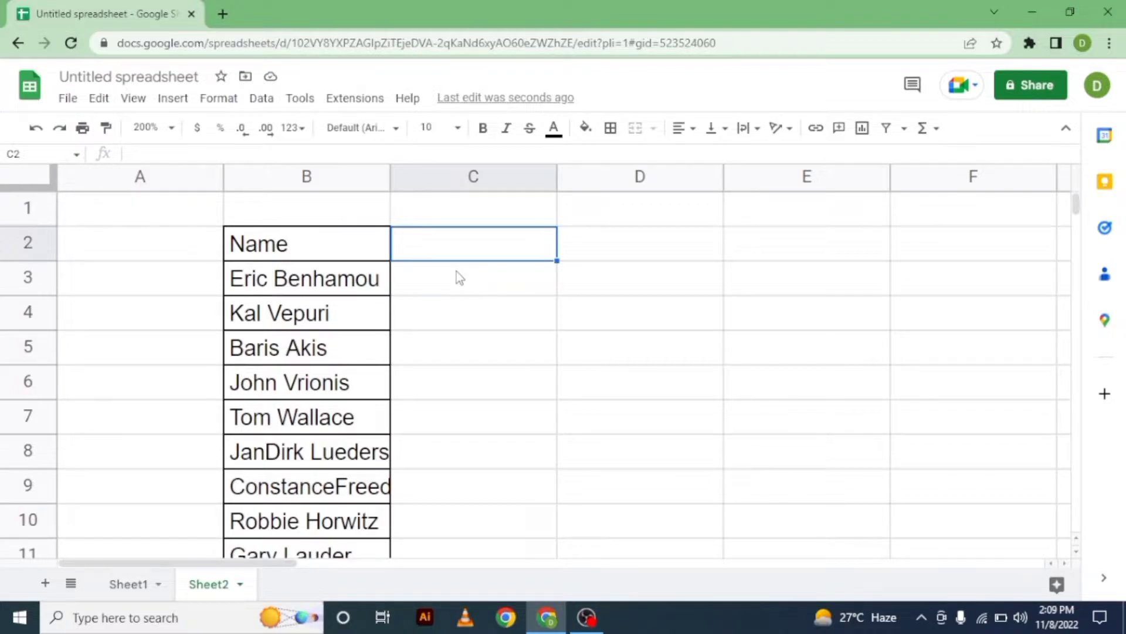
key(Return)
text(=)
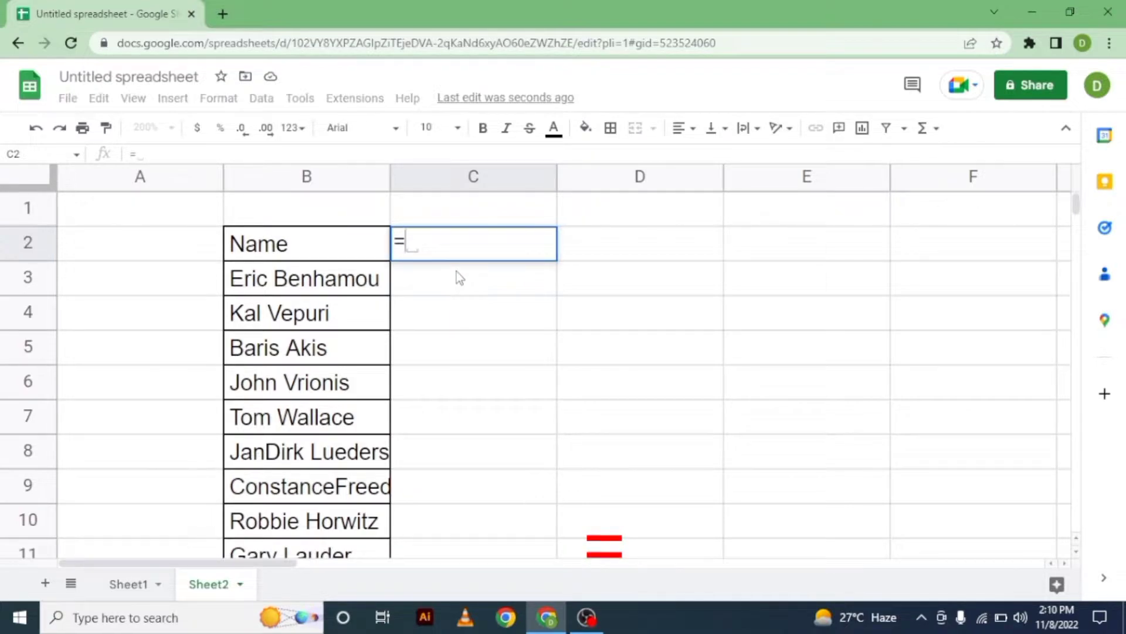
text(google)
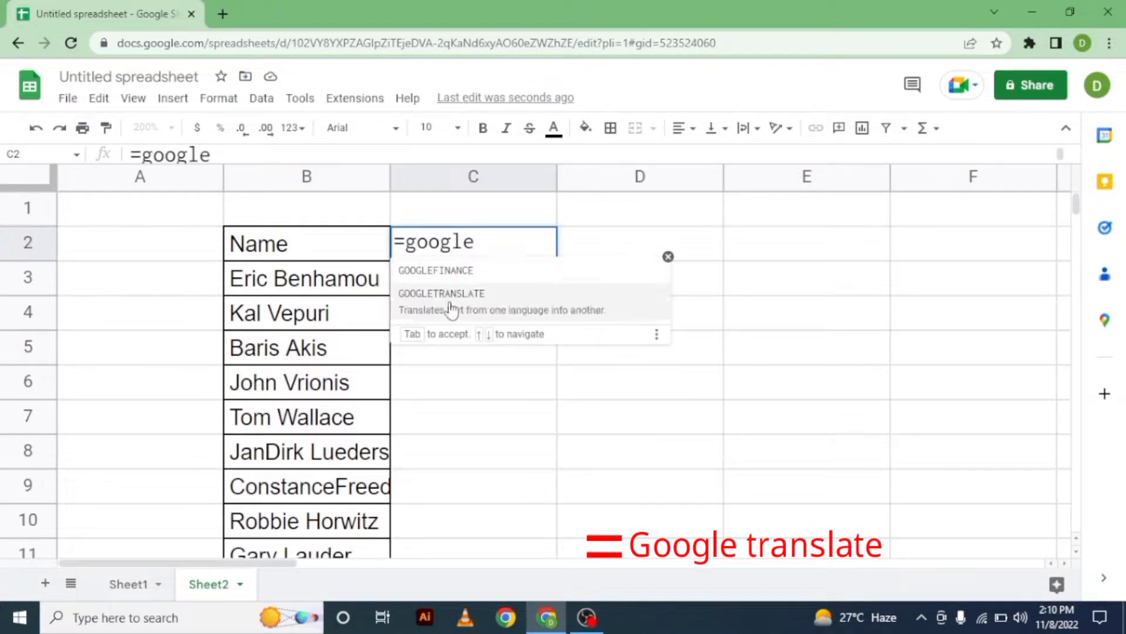
click(520, 317)
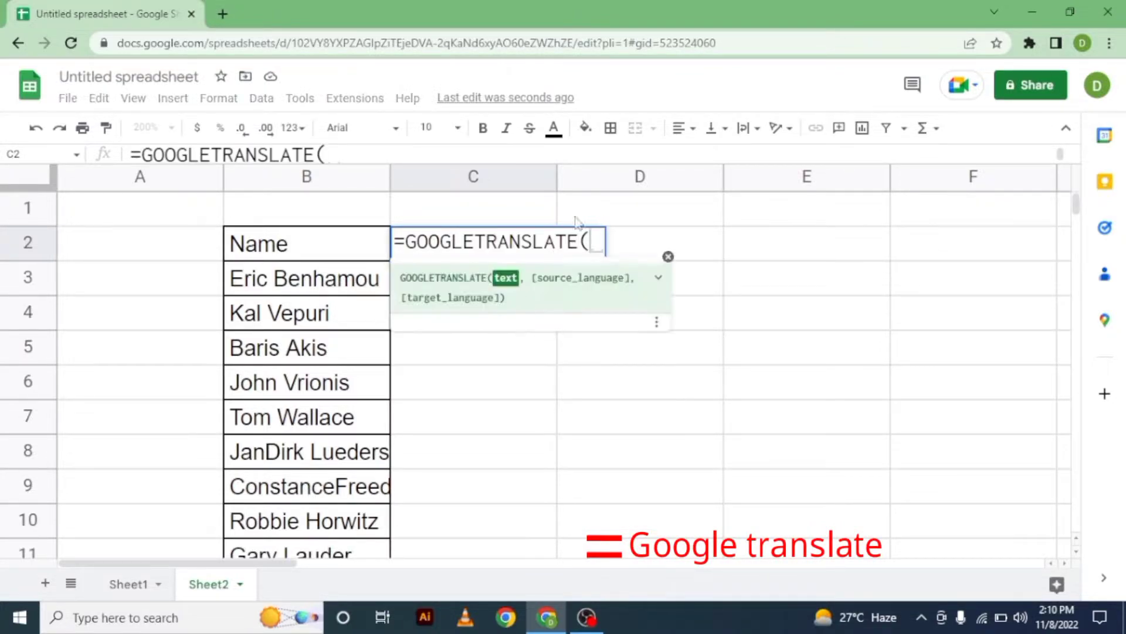
Give the GOOGLETRANSLATE formula cell B2 as the text and "en" as the source language
drag(504, 298, 399, 288)
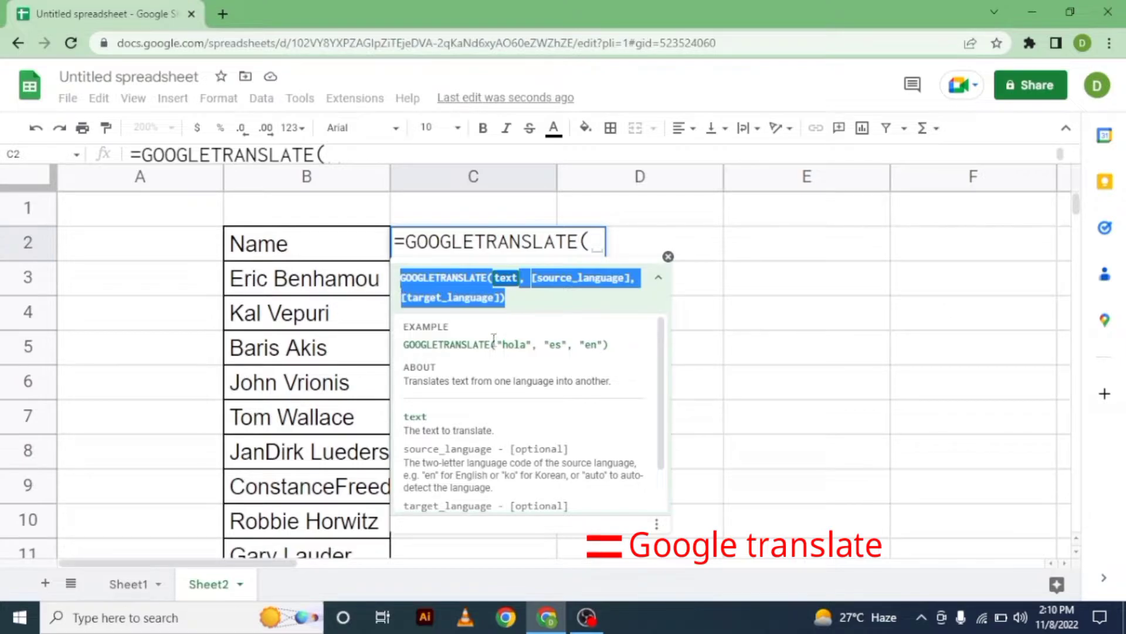
click(593, 246)
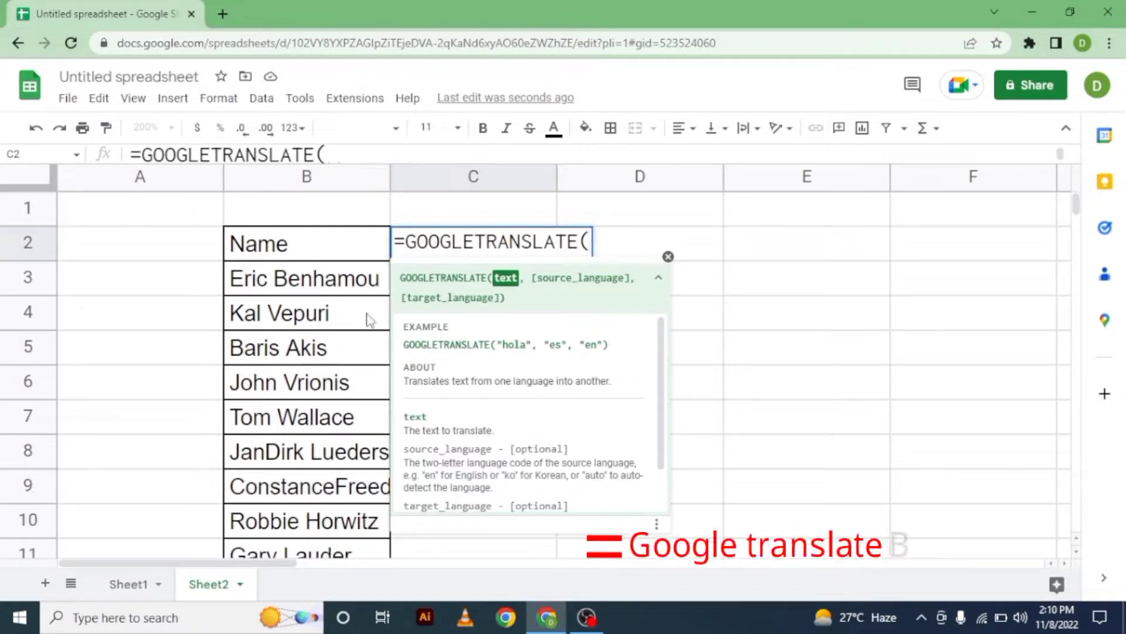
text(B)
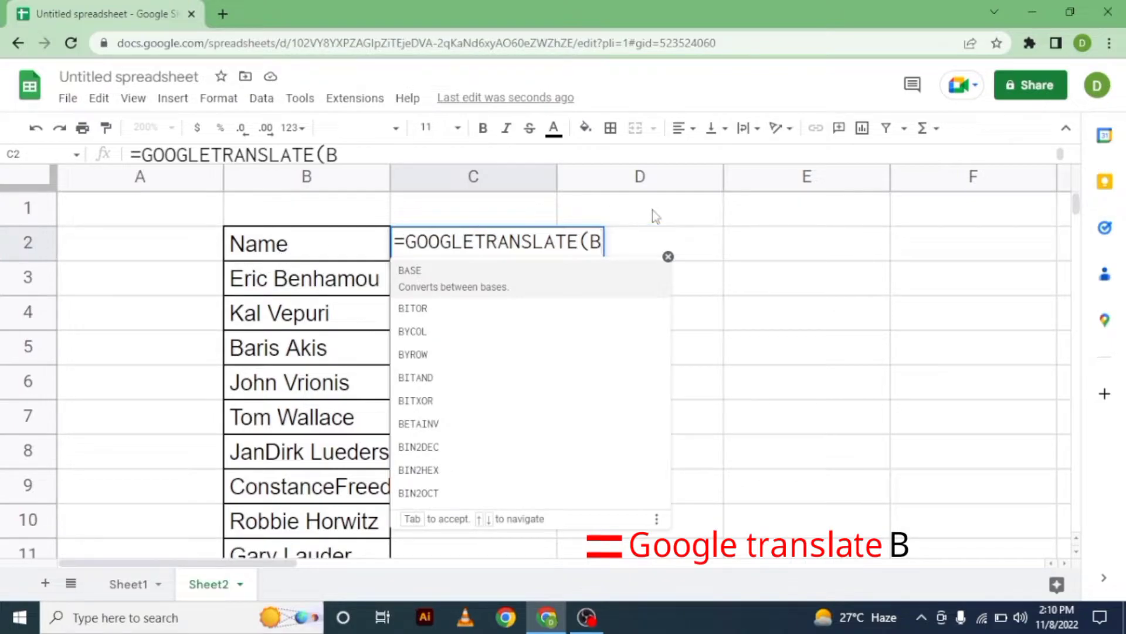
text(2)
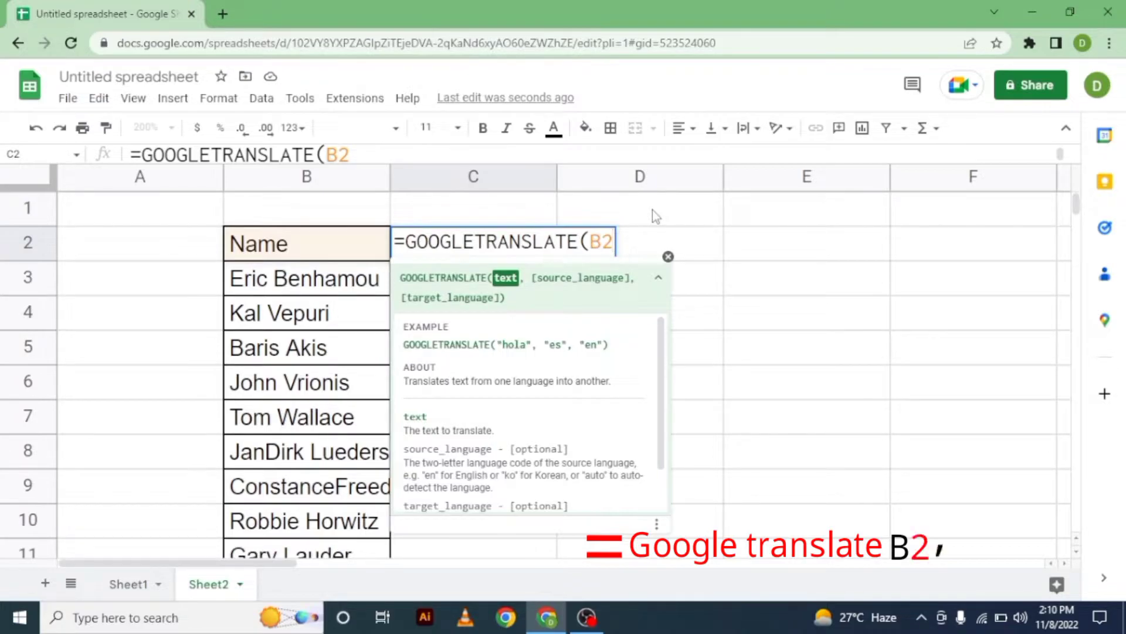
text(,)
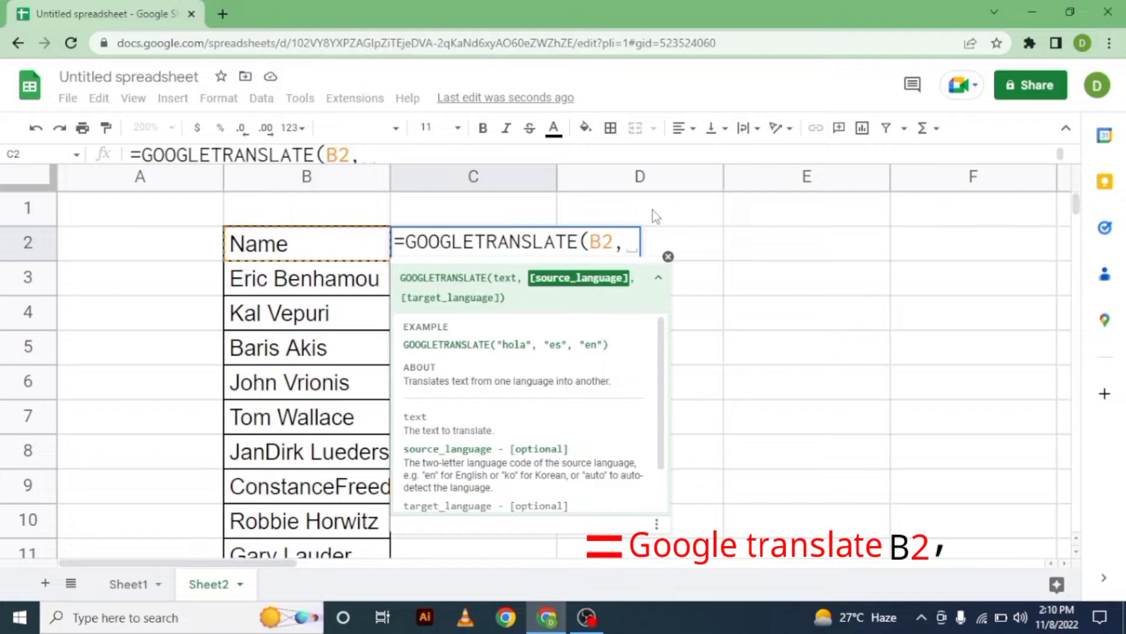
text(")
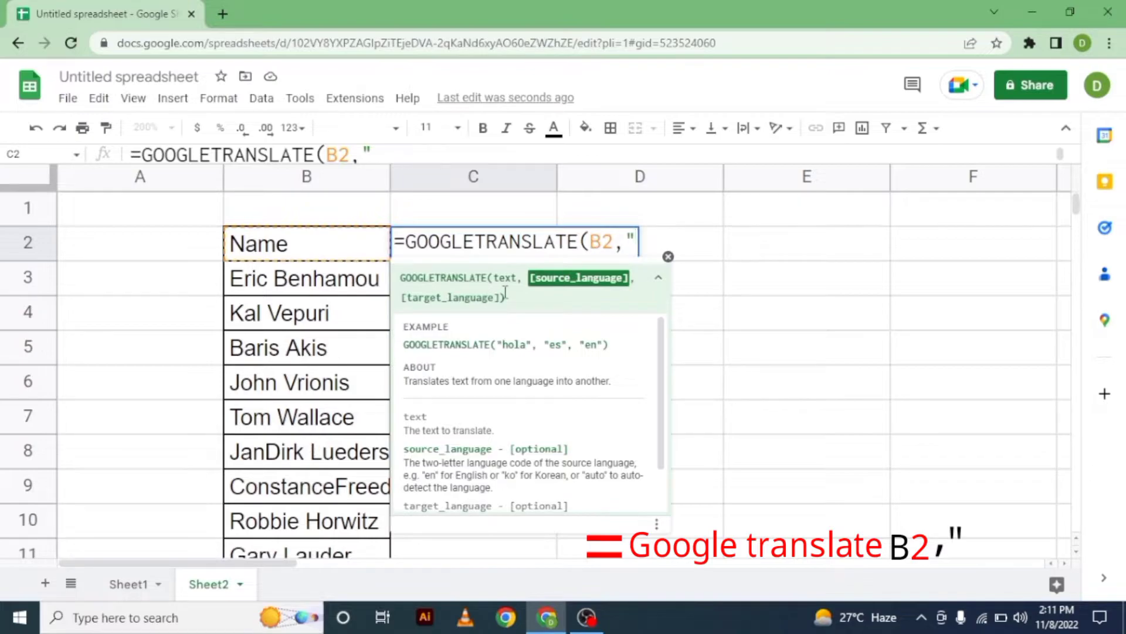
text(en)
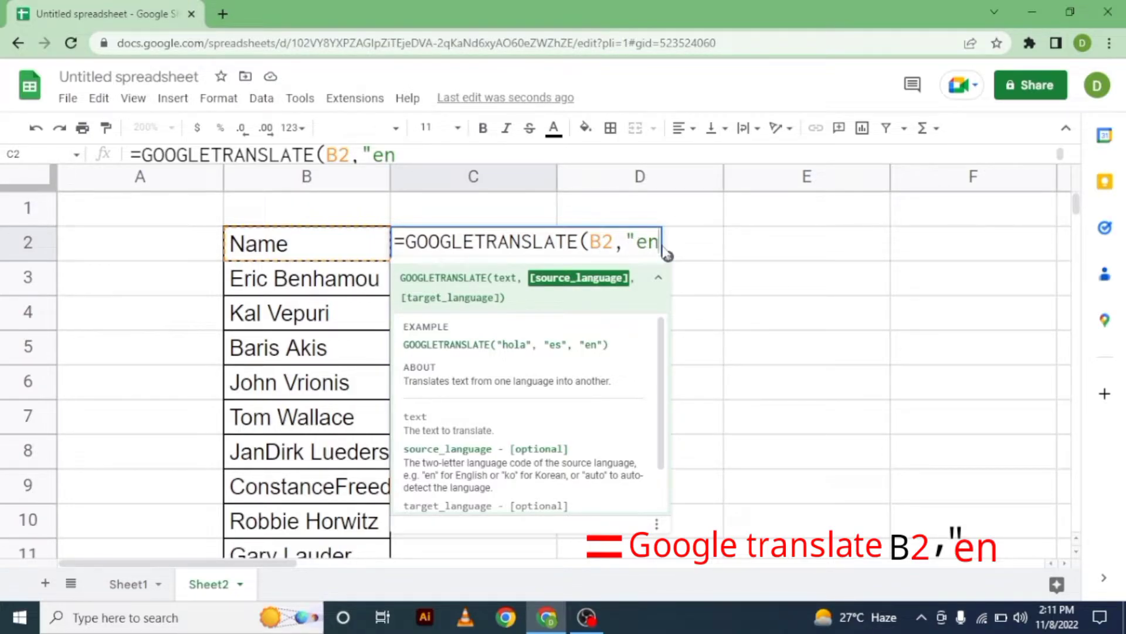
text(")
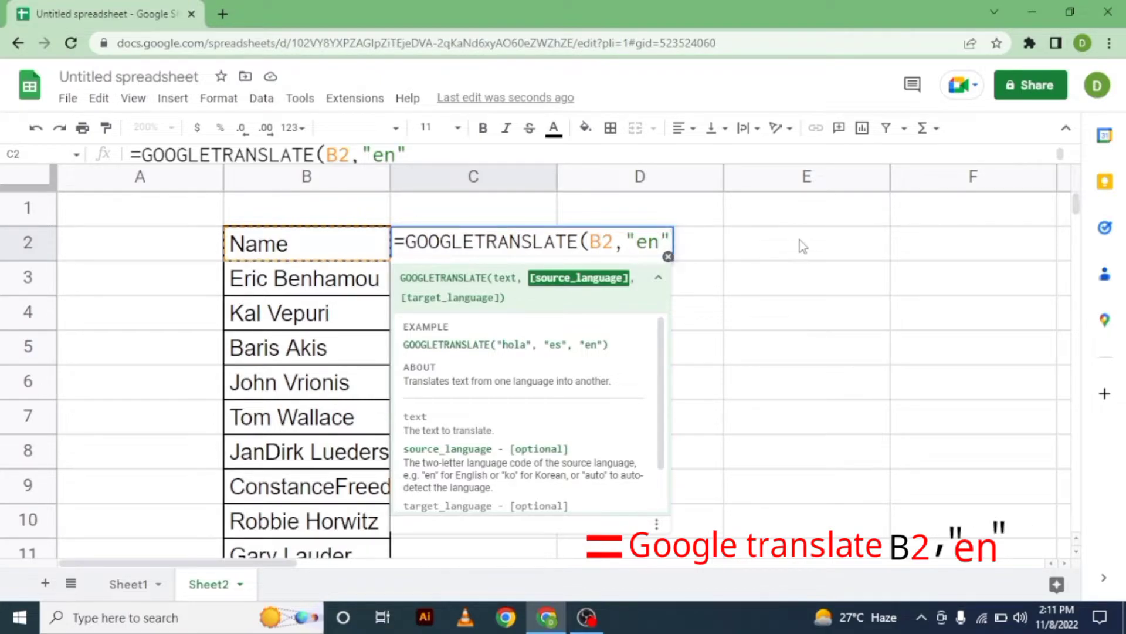
text(,)
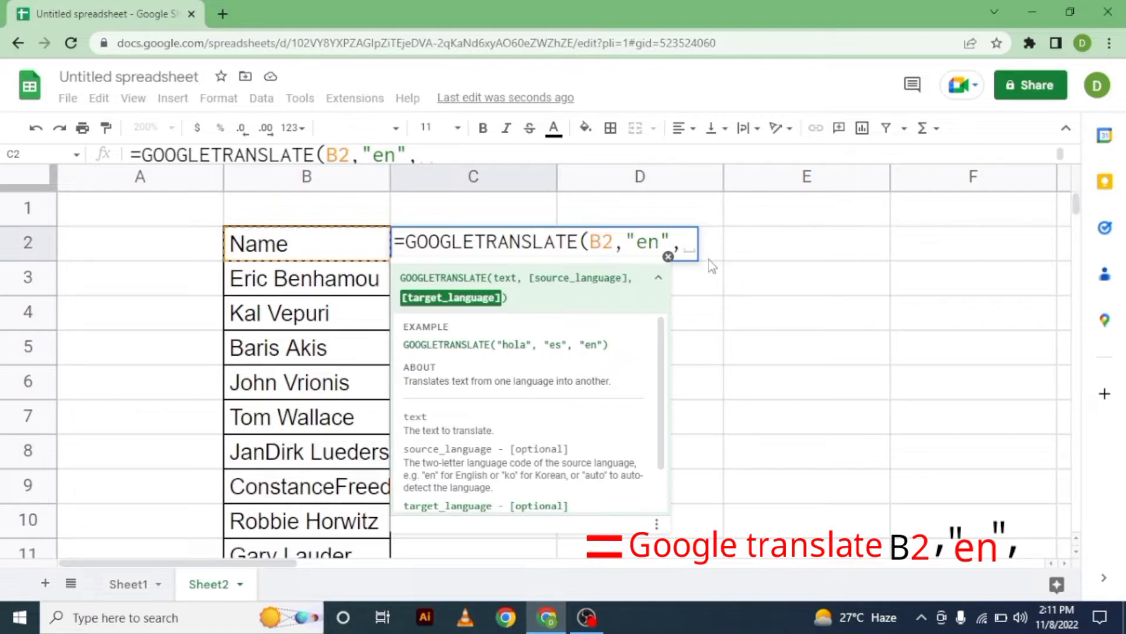
text(ur)
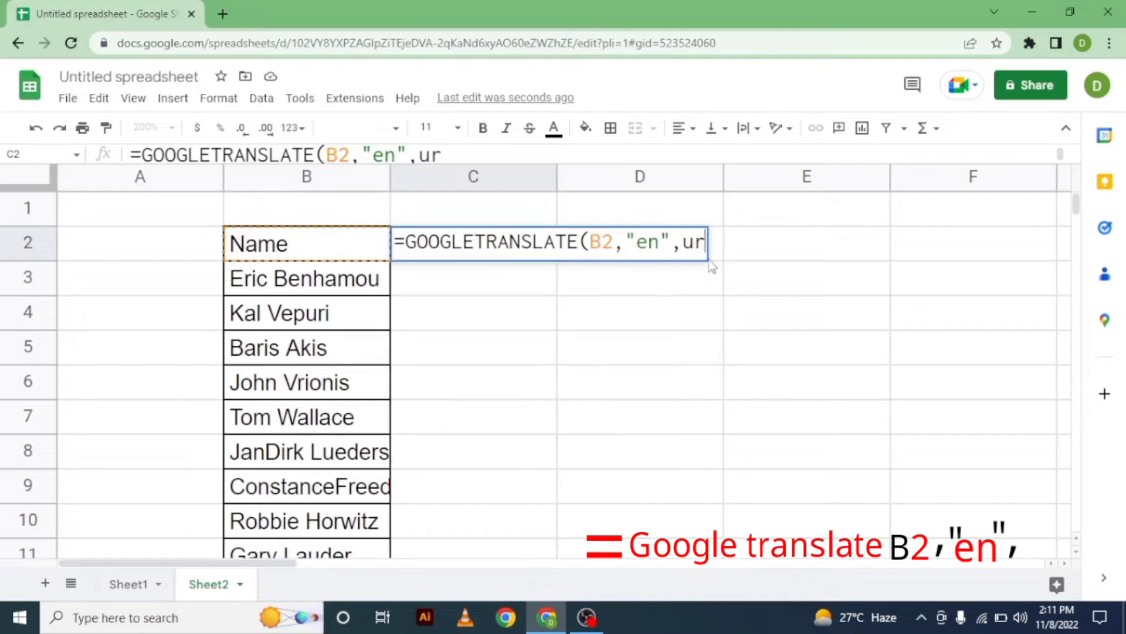
key(BackSpace)
key(BackSpace)
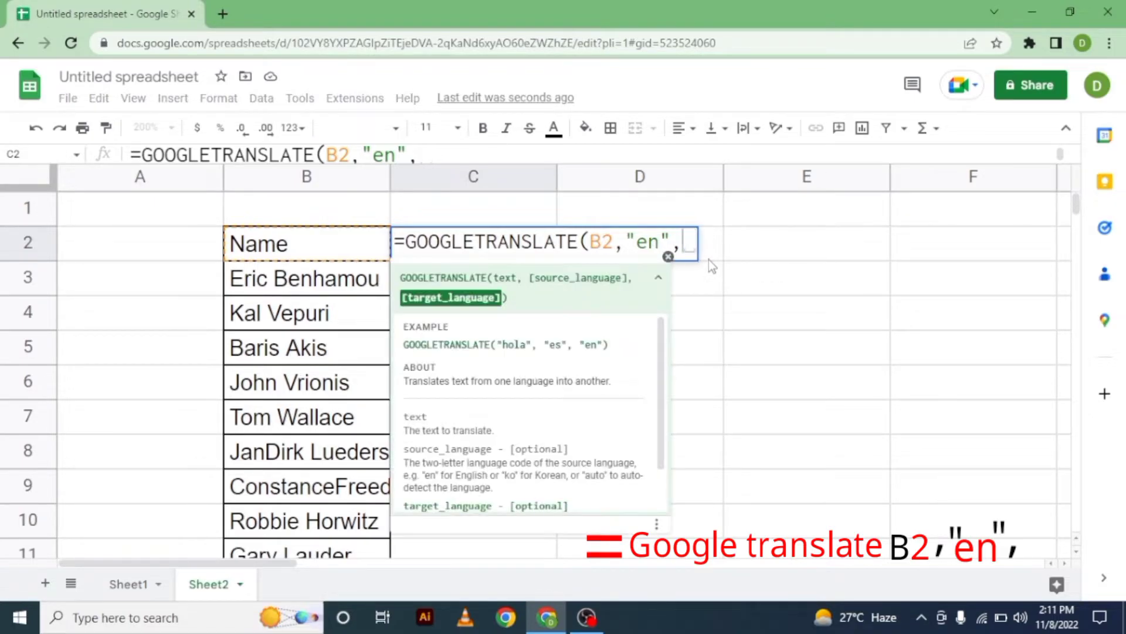
Add "hi" in quotation marks as the target language, then close and enter the formula in C2
text(hi)
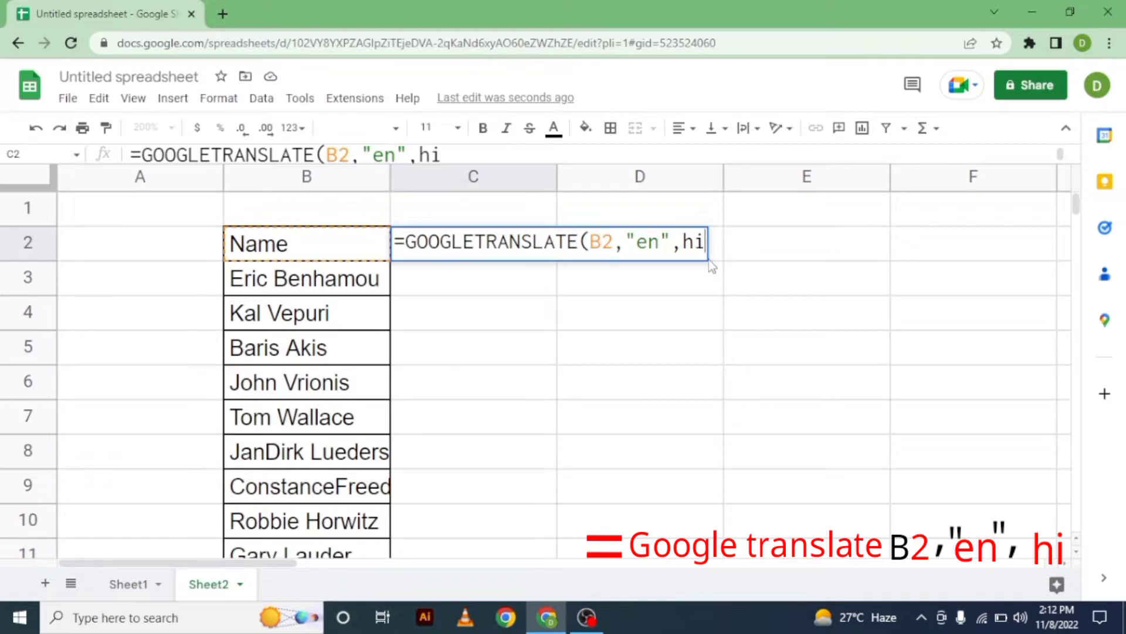
key(Left)
key(Left)
key(Right)
key(Left)
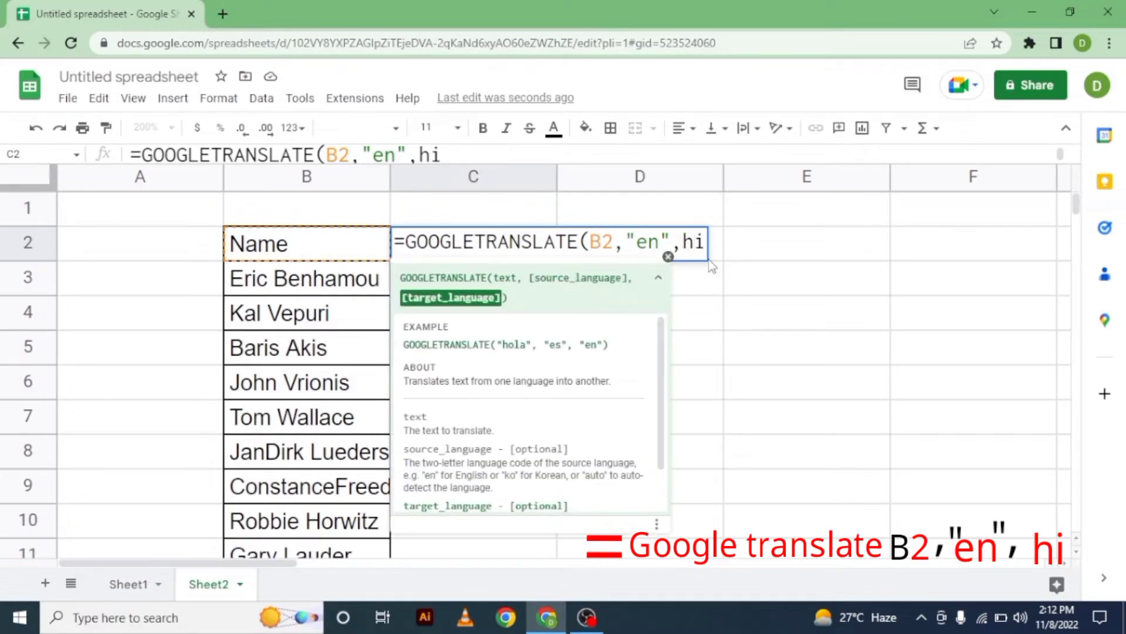
text(")
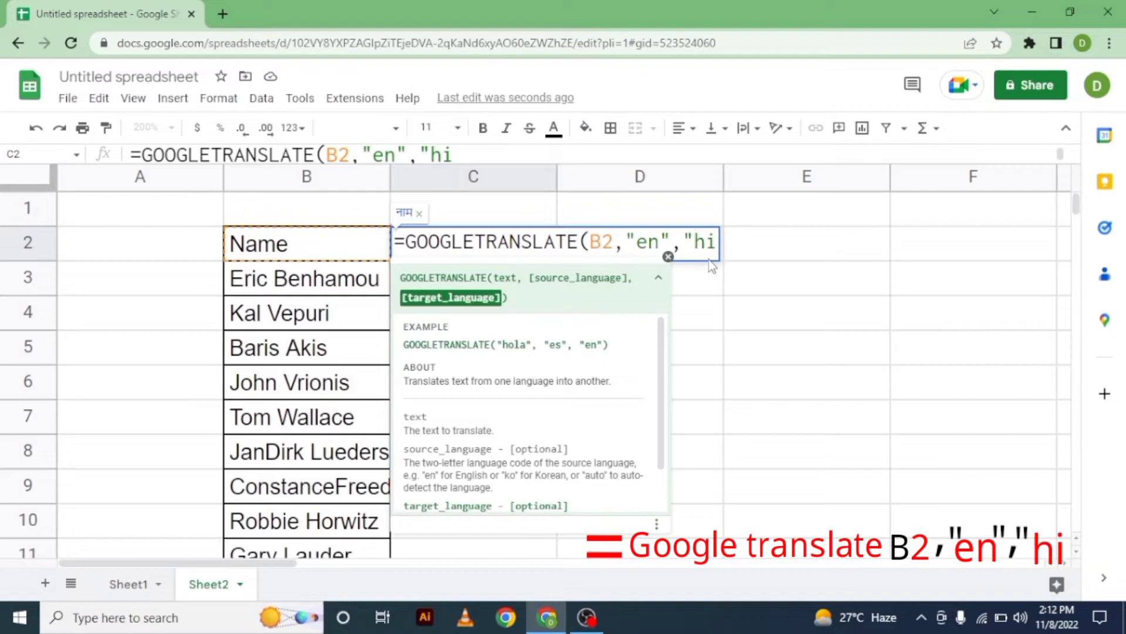
key(Right)
key(Right)
text(")
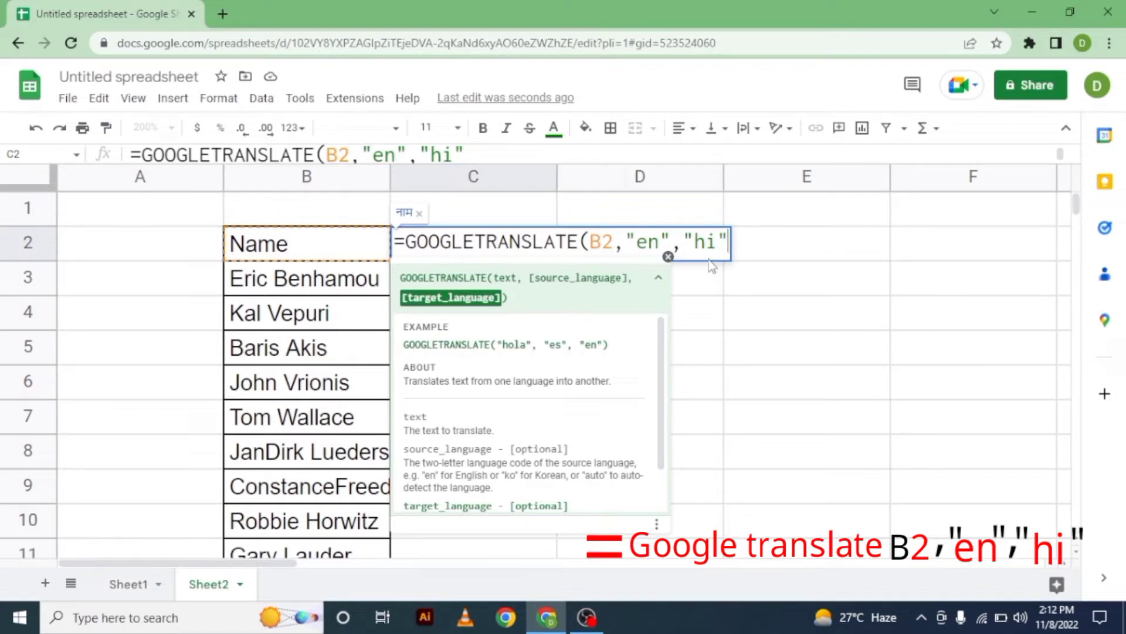
text())
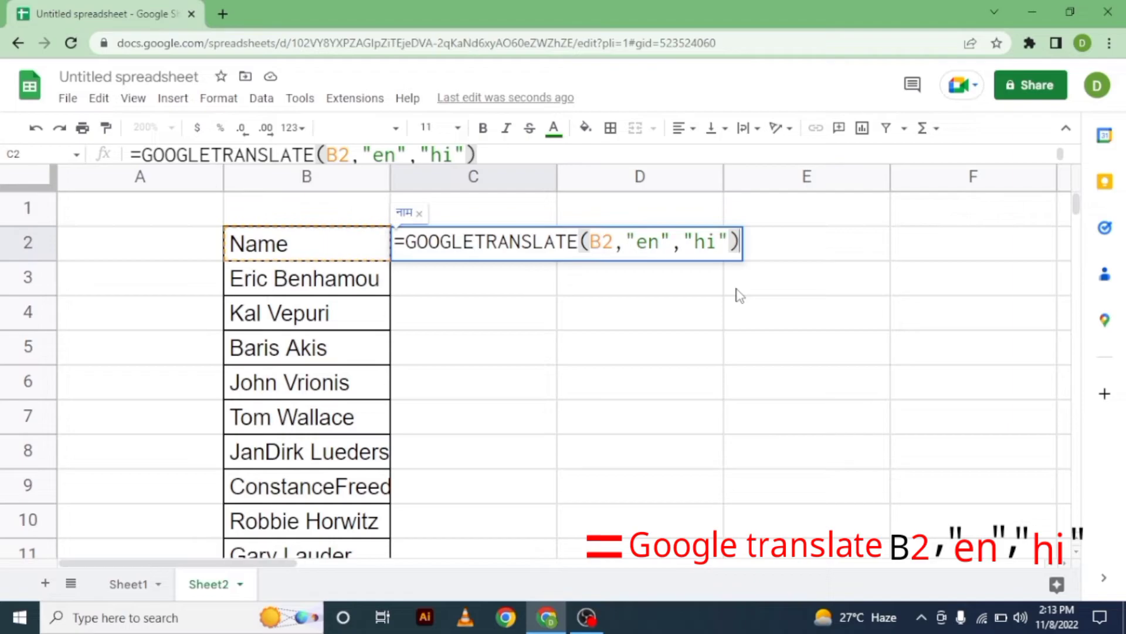
key(Return)
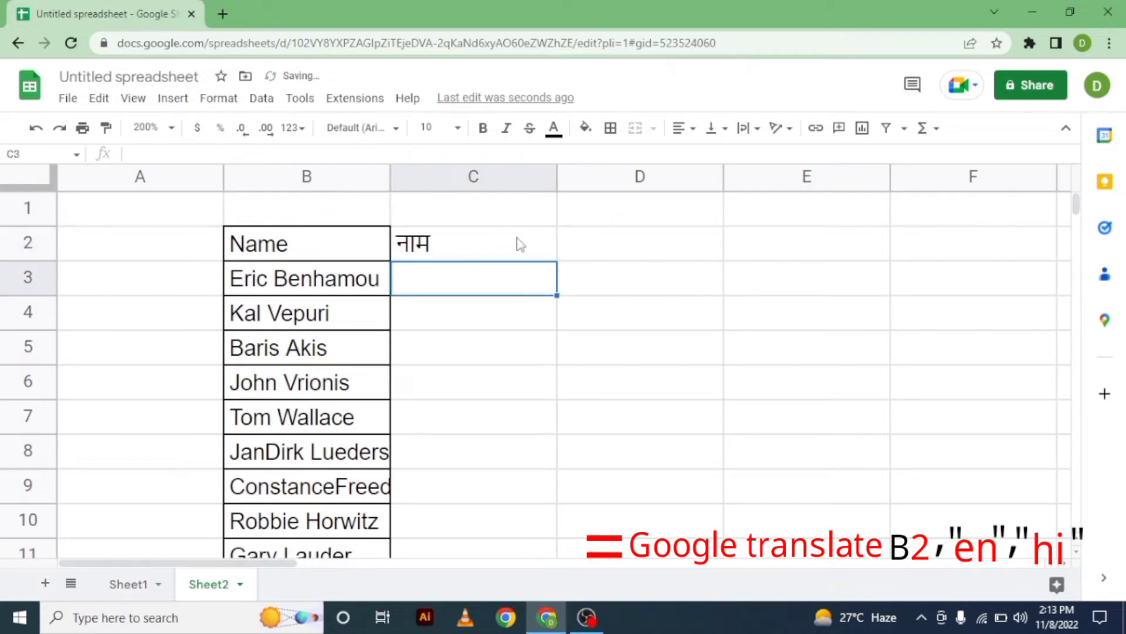
Fill the translation formula from C2 down column C alongside the list of names
click(477, 226)
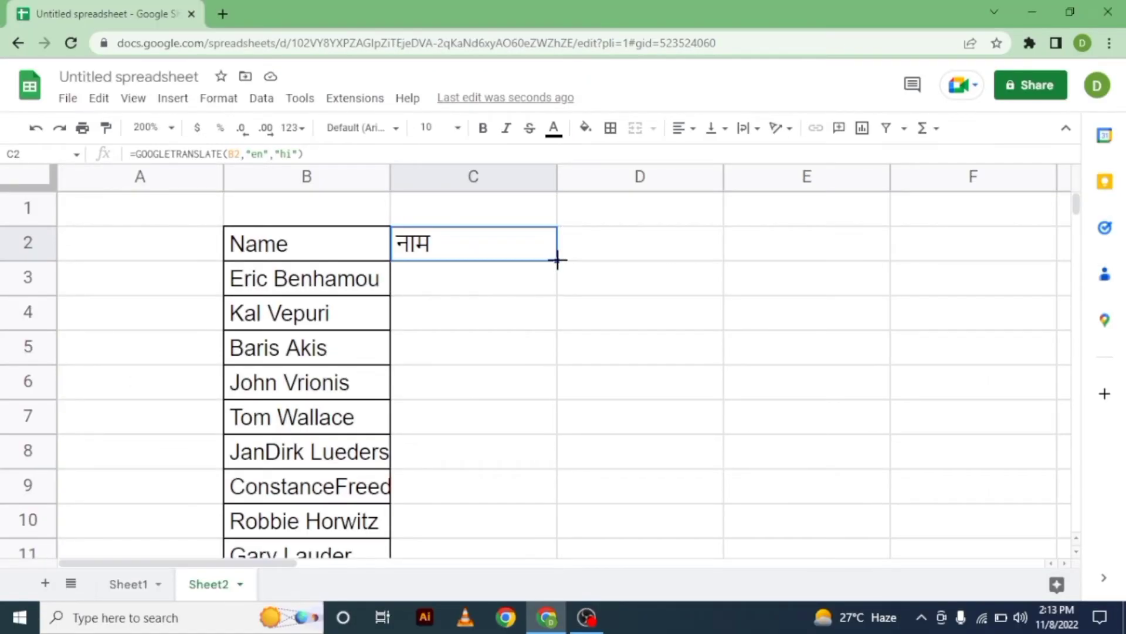
drag(556, 260, 523, 522)
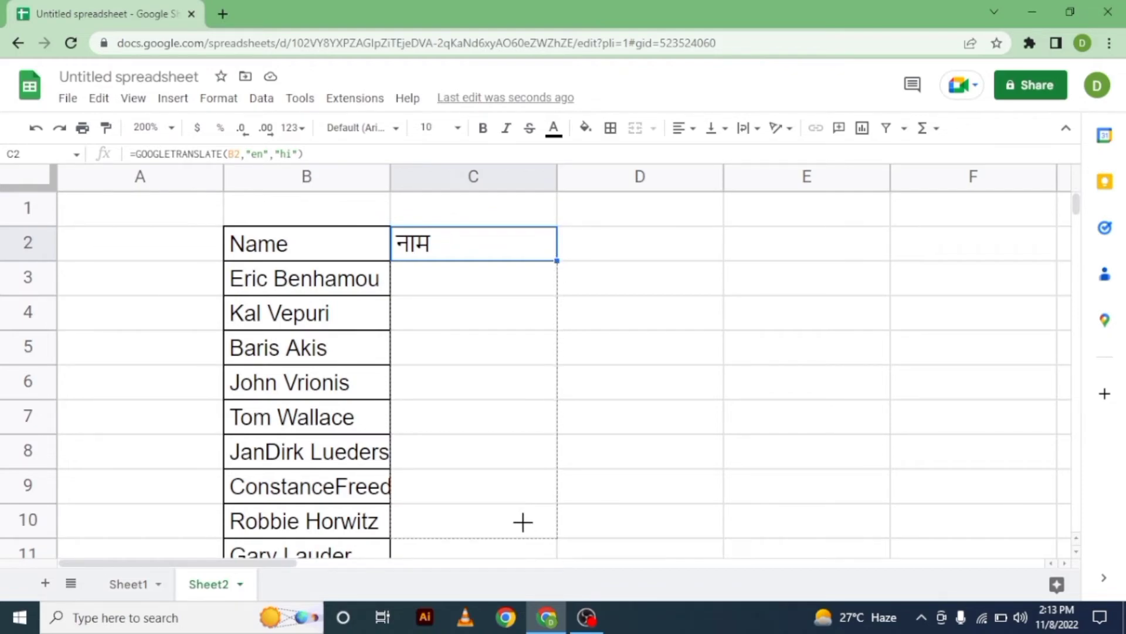
drag(522, 522, 515, 296)
scroll(515, 296, up, 5)
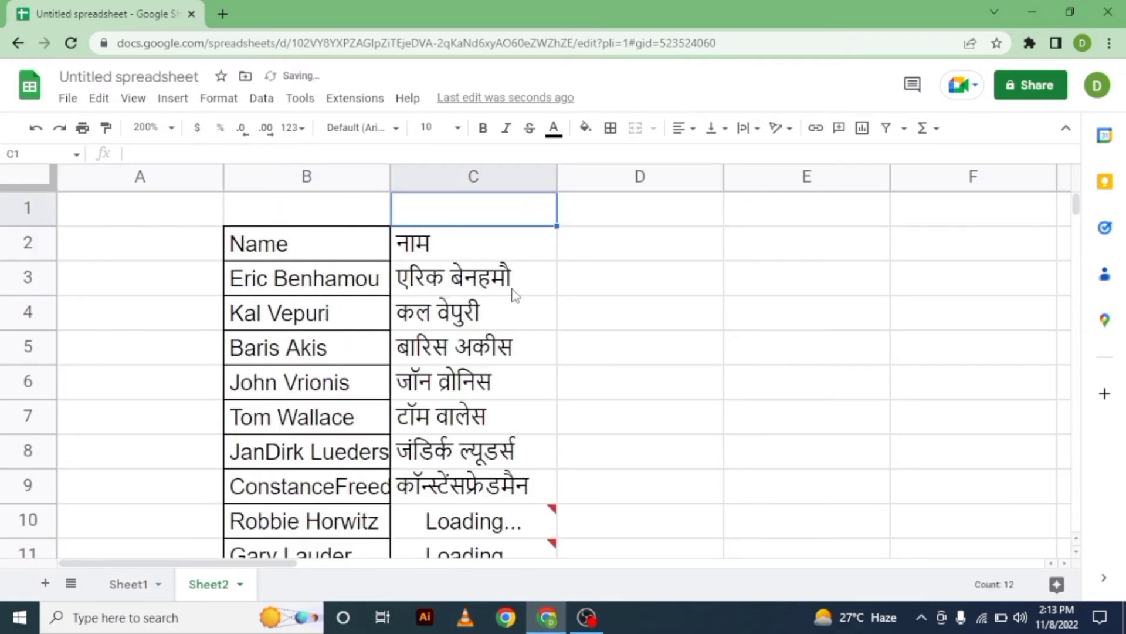
Examine the translated names in column C against the English names and check their formulas
click(515, 296)
key(Down)
key(Down)
key(Down)
key(Down)
key(Down)
key(Down)
key(Down)
key(Down)
key(Up)
key(Up)
key(Up)
key(Up)
key(Up)
key(Up)
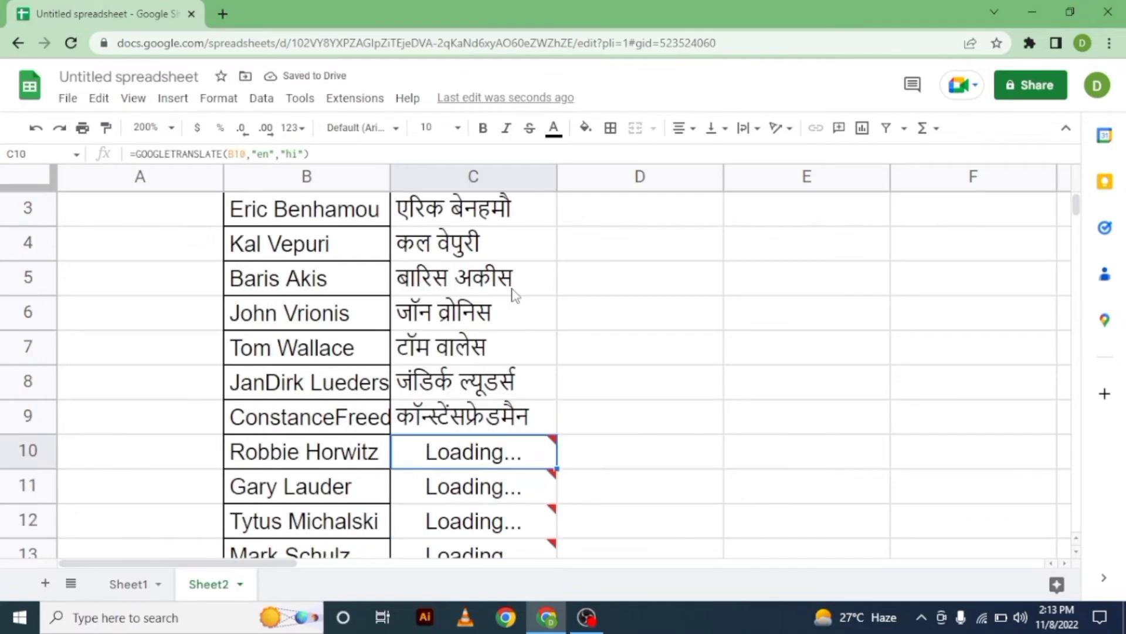
key(Up)
key(Up)
key(Up)
key(Up)
key(Up)
key(Down)
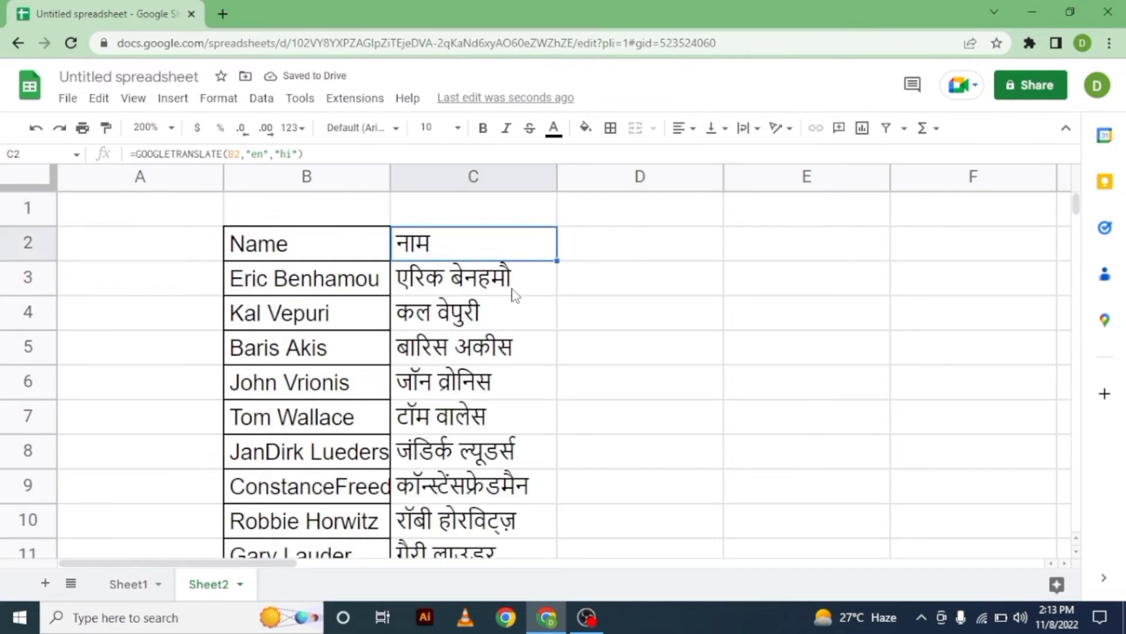
key(Left)
key(Down)
key(Right)
key(Down)
key(Down)
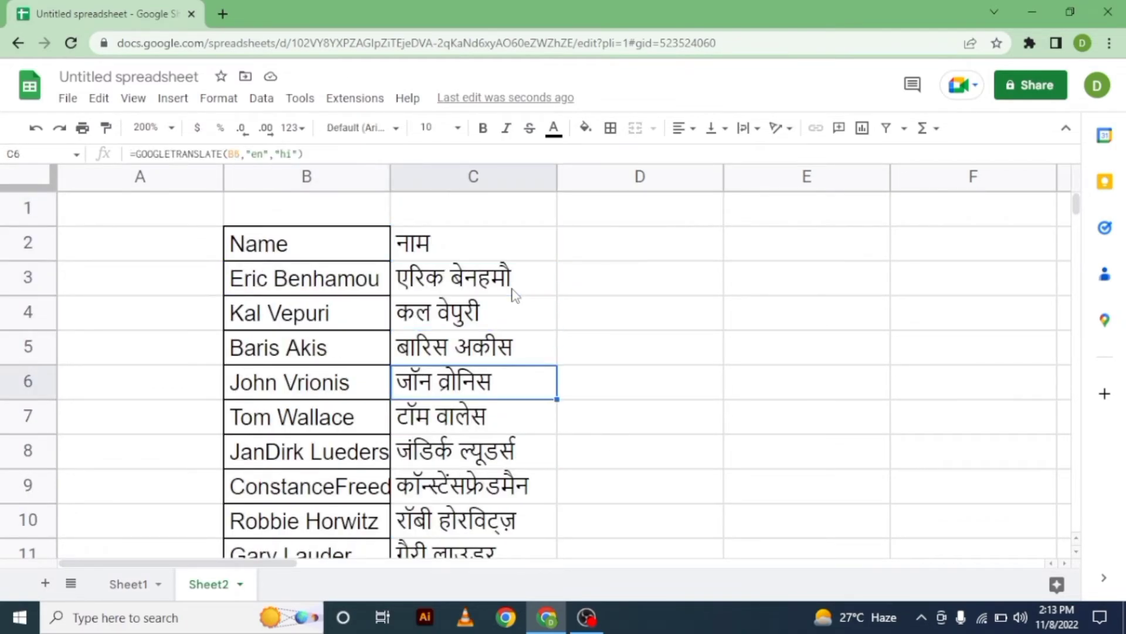
Fill the translation formula from C13 down to C18 to cover the remaining names at the end of the list
key(Down)
key(Down)
key(Down)
key(Down)
key(Down)
key(Down)
key(Down)
key(Down)
key(Down)
key(Down)
key(Down)
key(Down)
key(Down)
key(Down)
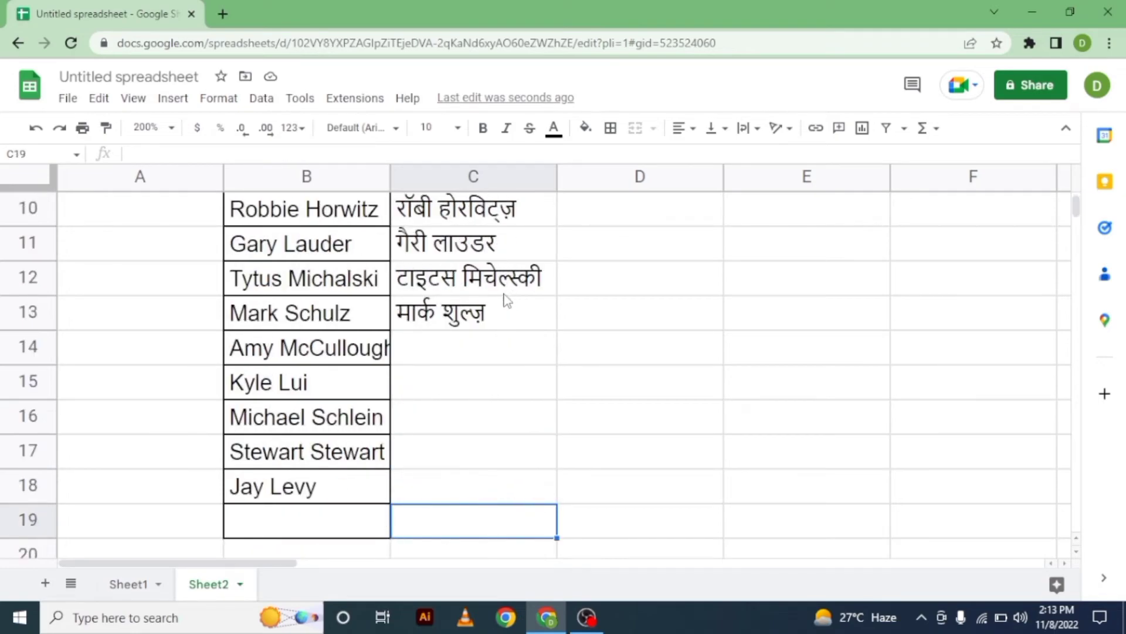
click(505, 294)
click(500, 312)
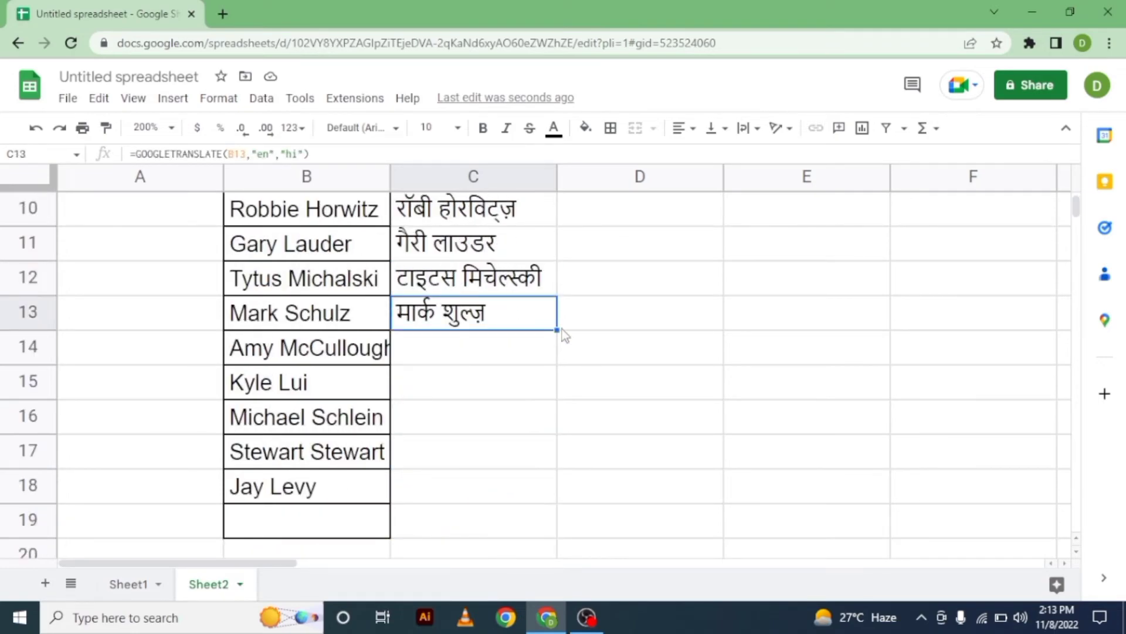
drag(556, 329, 537, 499)
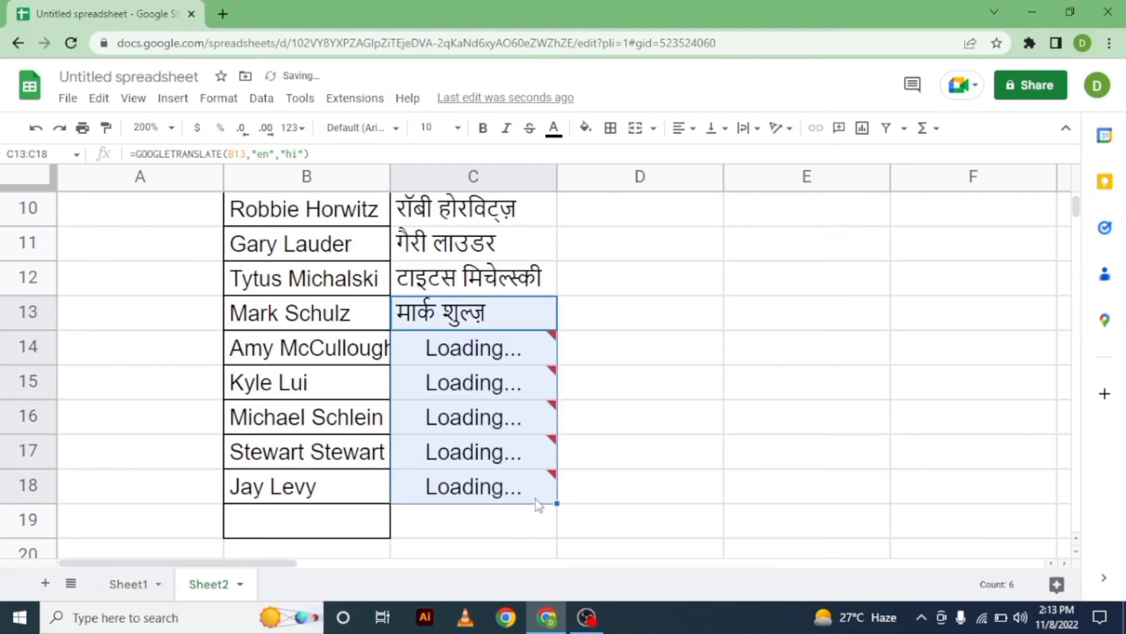
Review the Hindi translations in column C down to the end of the list and back up to the heading in C2
click(603, 362)
key(Left)
key(Down)
key(Down)
key(Down)
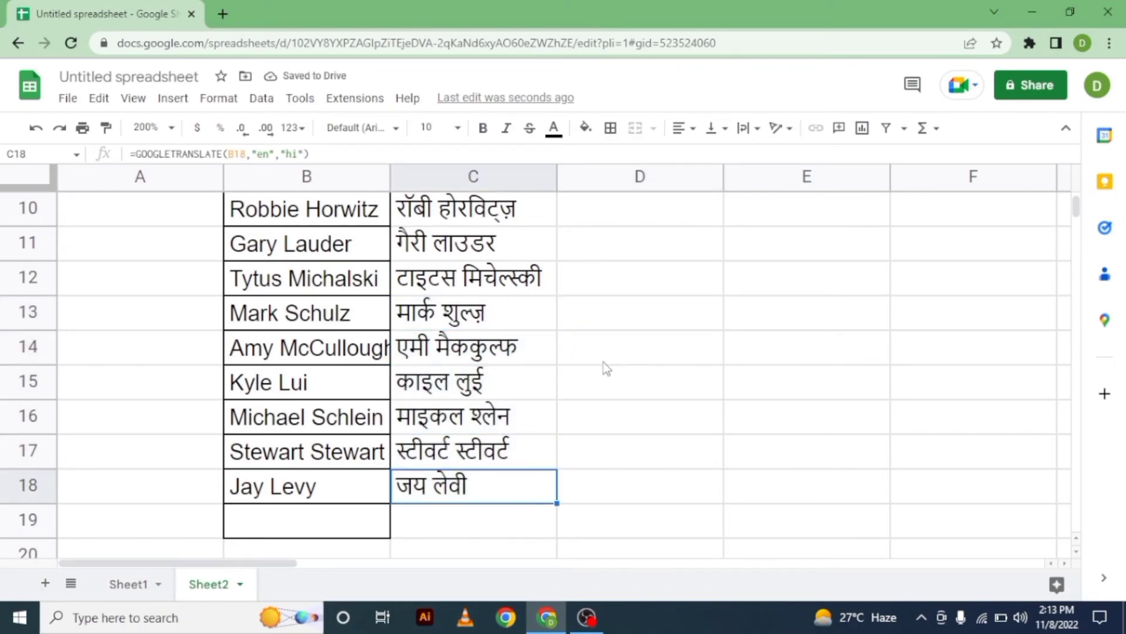
key(Down)
key(Down)
key(Down)
key(Down)
key(Up)
key(Up)
key(Up)
key(Up)
key(Up)
key(Up)
key(Up)
key(Up)
key(Up)
key(Up)
key(Up)
key(Up)
key(Up)
key(Up)
key(Up)
key(Up)
key(Up)
key(Up)
key(Up)
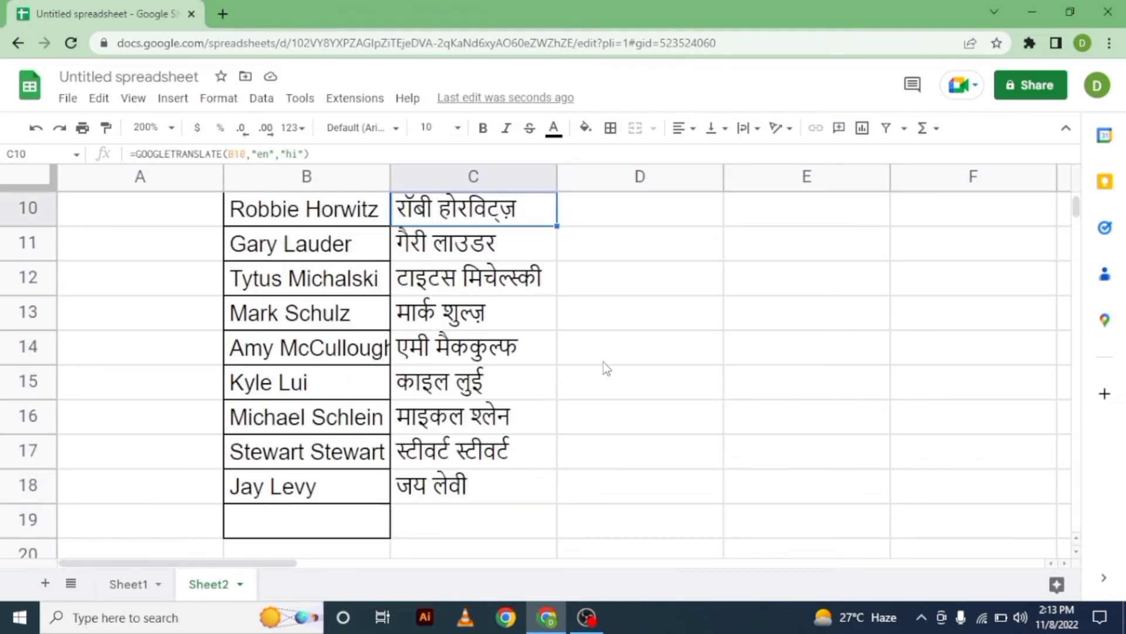
key(Up)
key(Down)
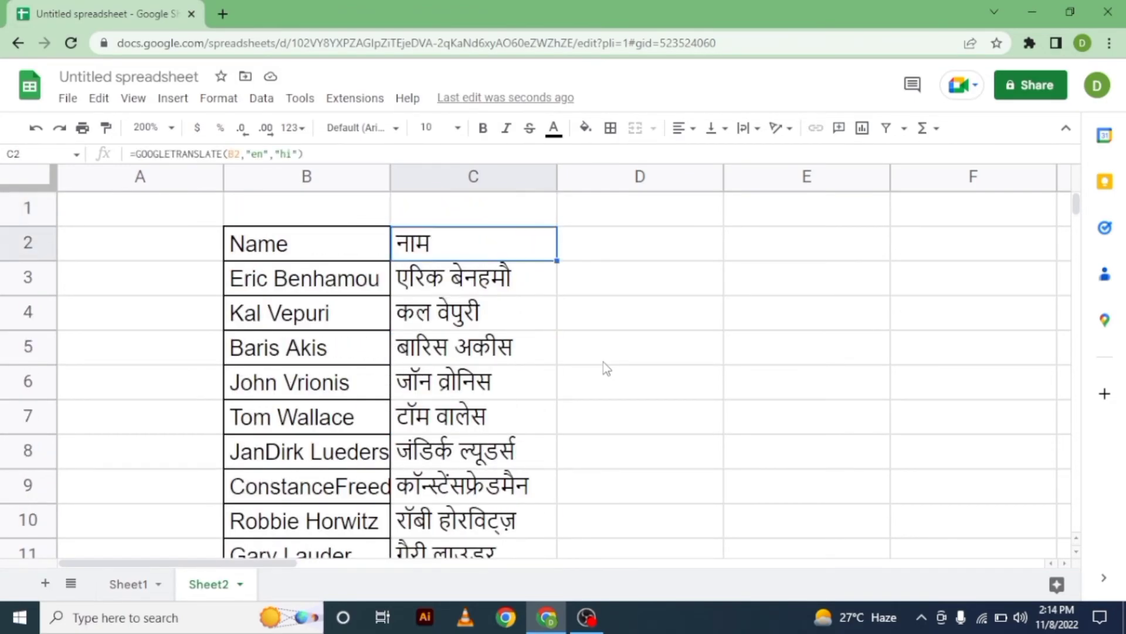